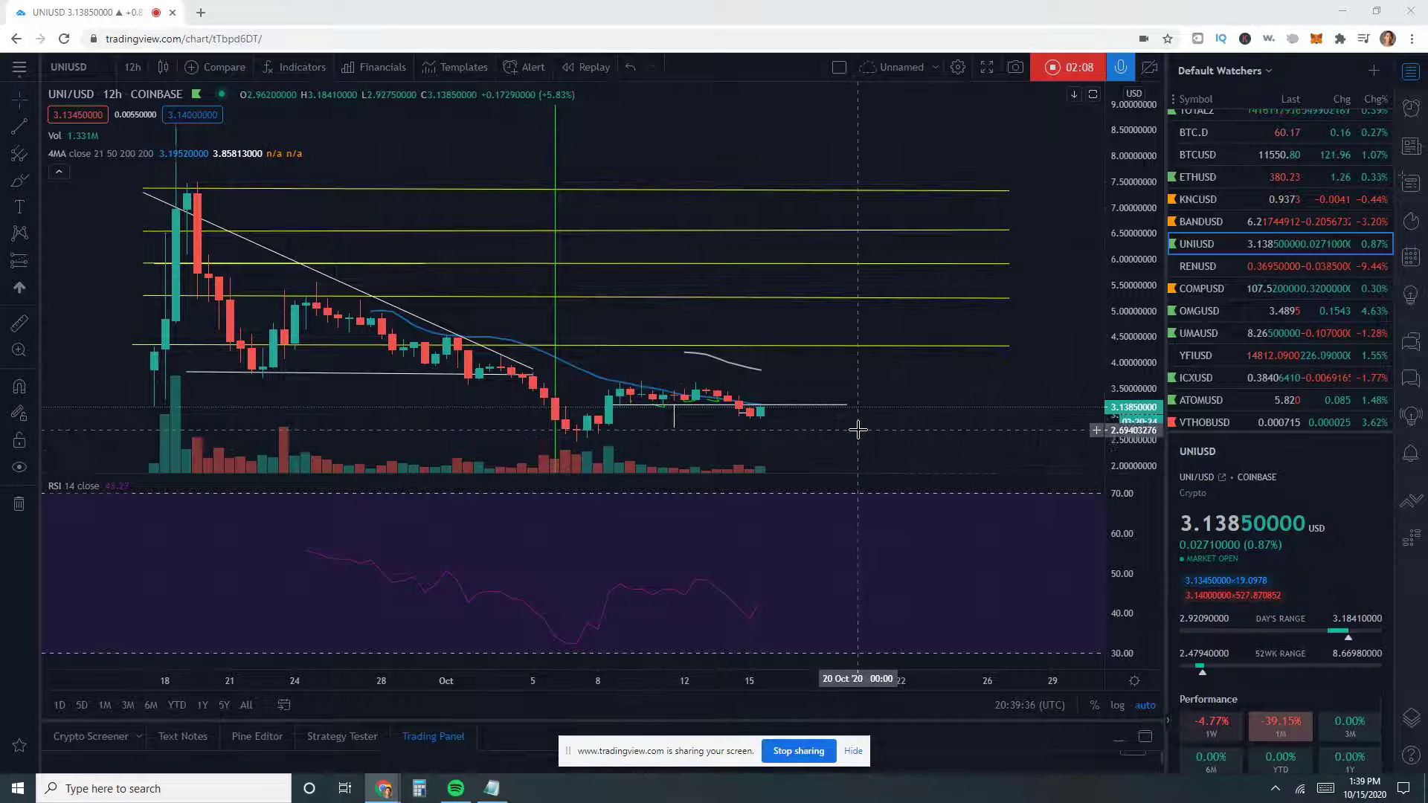
Zoom the UNI/USD 12-hour chart in on the latest October candles, with price near 3.13
scroll(857, 416, "up", 1)
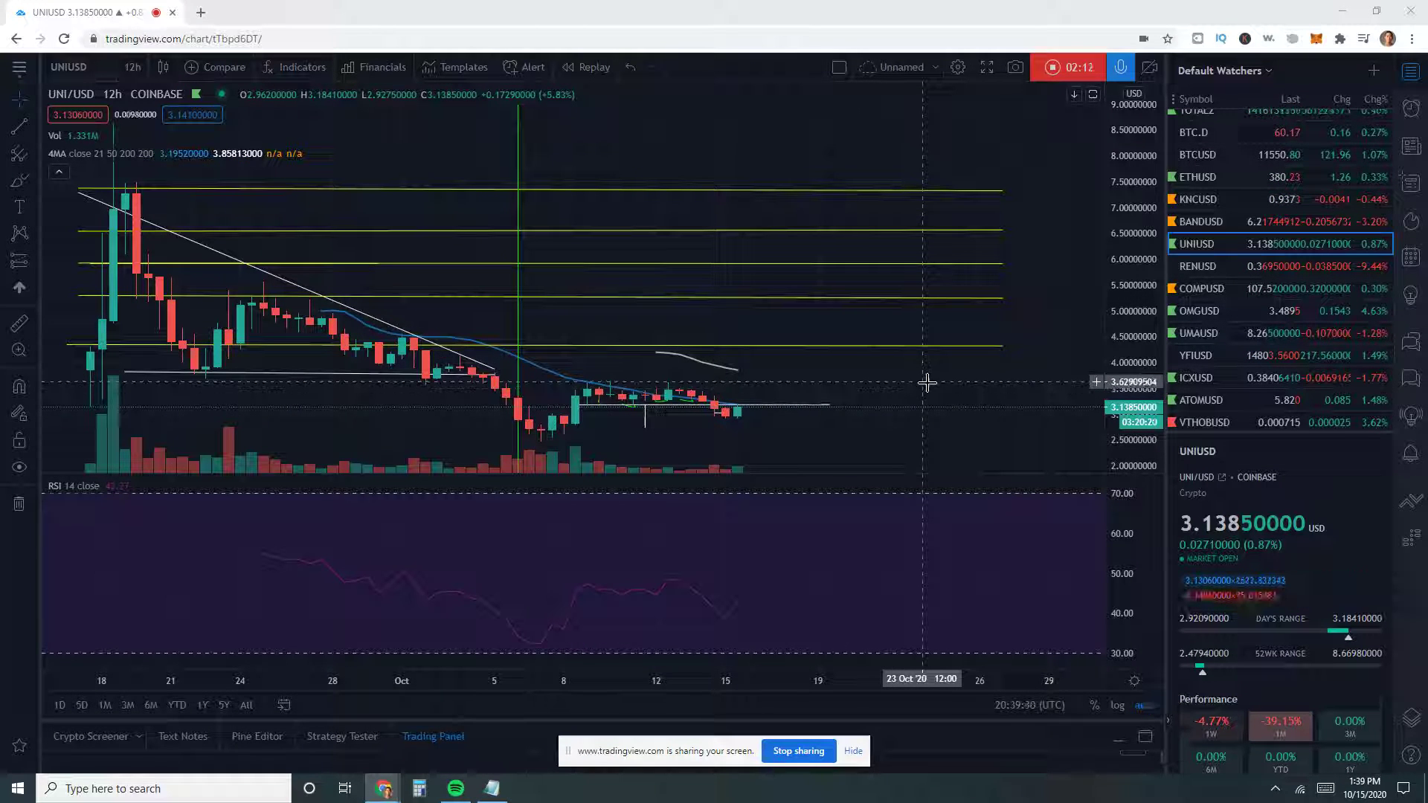
scroll(926, 383, "up", 1)
scroll(927, 383, "up", 1)
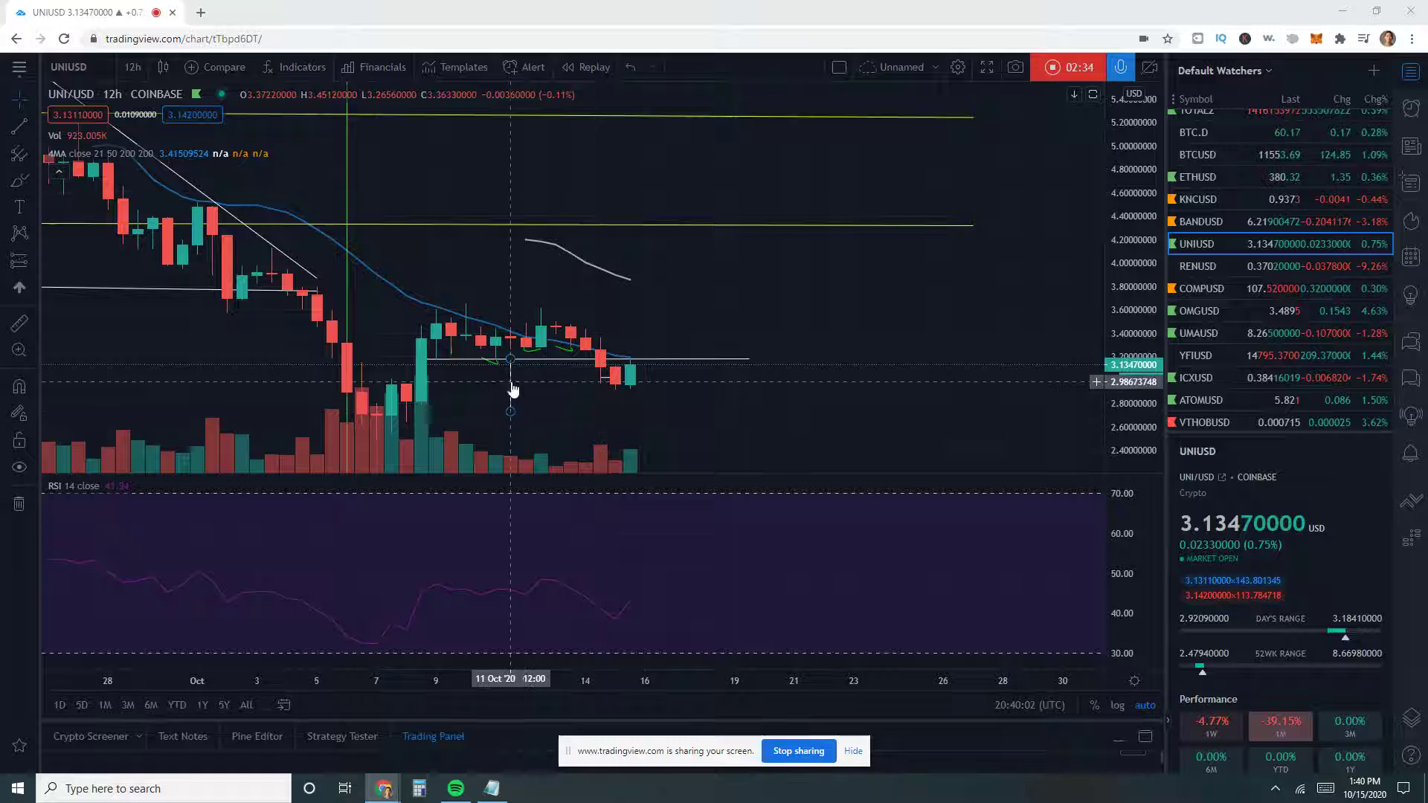
mouse_move(513, 392)
left_mouse_down()
mouse_move(494, 329)
mouse_move(512, 336)
left_mouse_up()
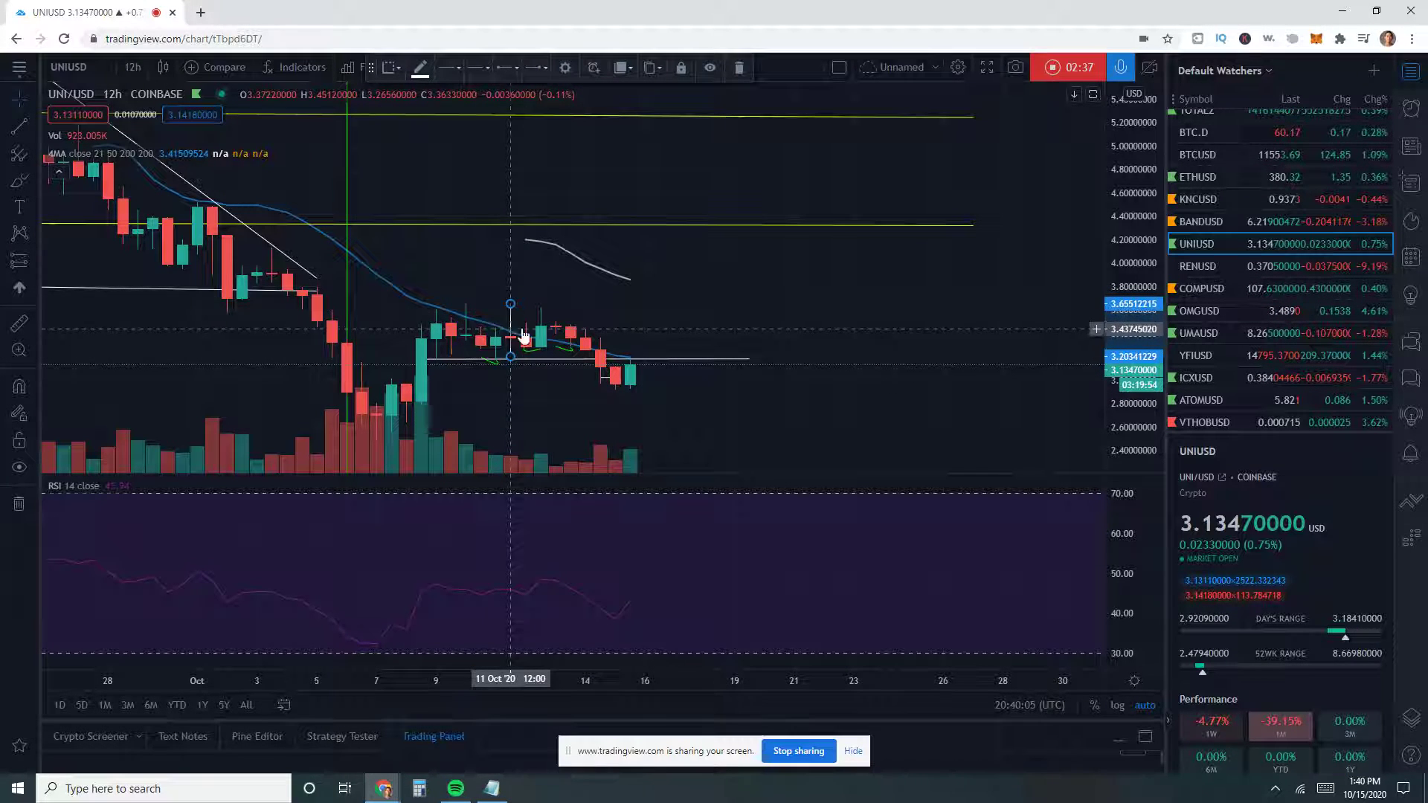
left_click(662, 299)
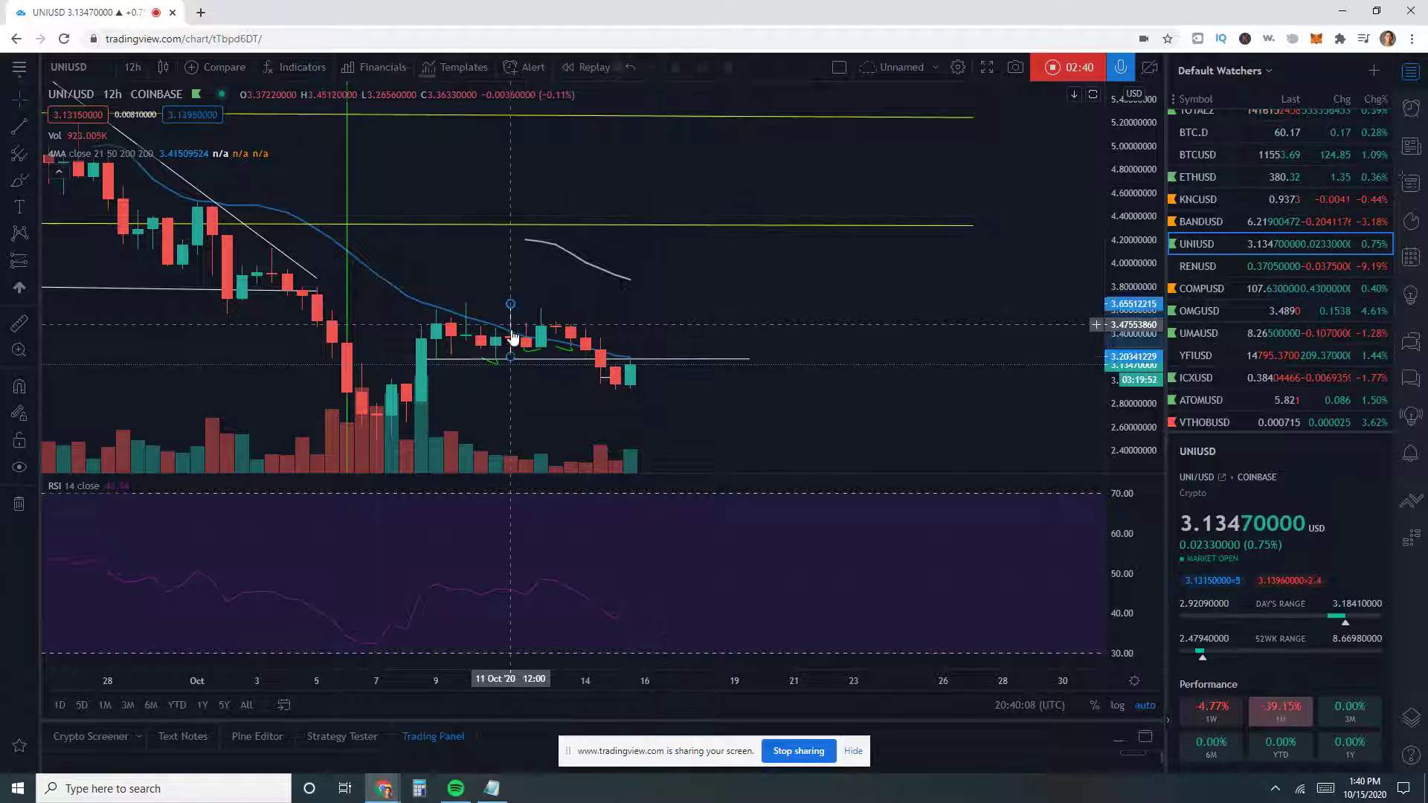
left_click_drag(513, 336, 513, 388)
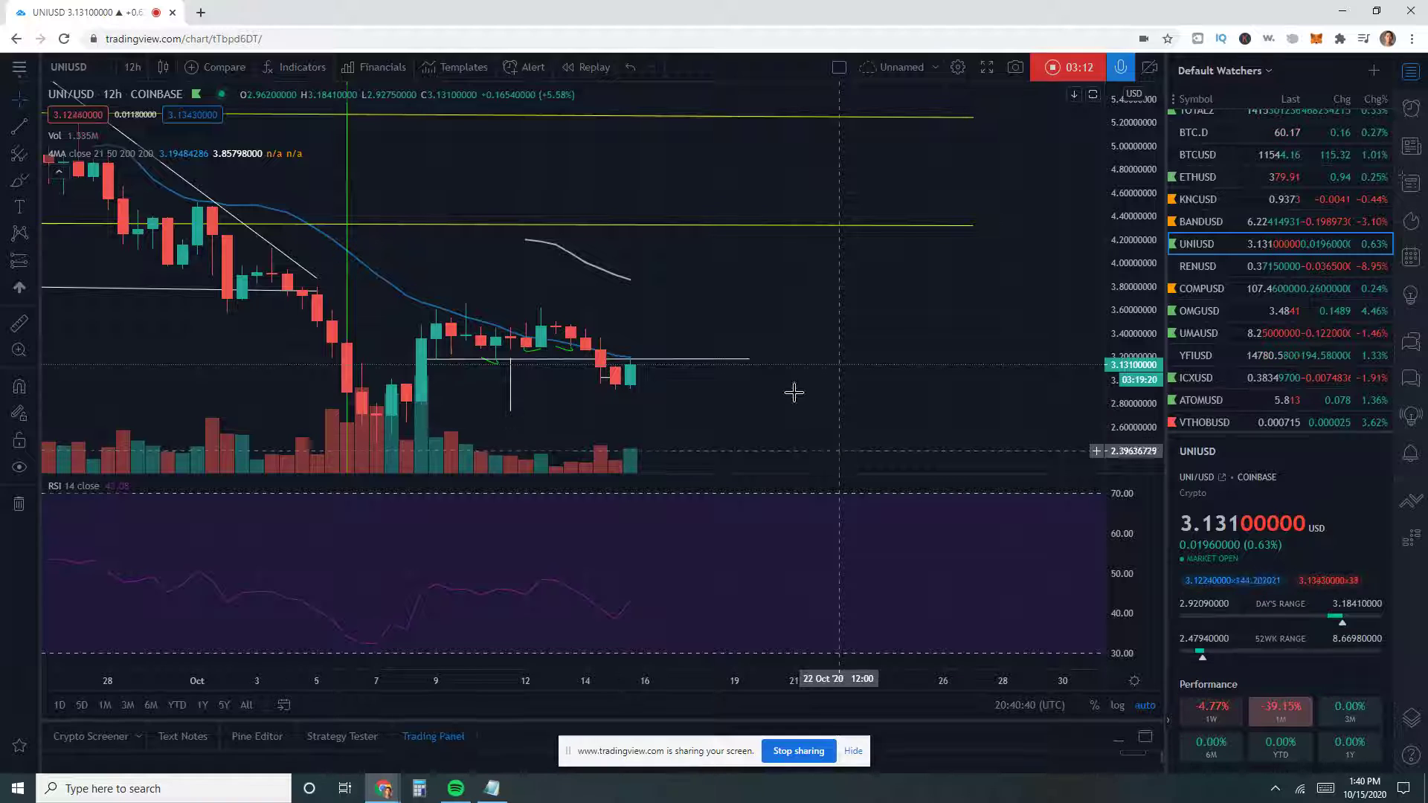
Switch UNI/USD to 6-hour candles and zoom out to show more history
left_click(133, 67)
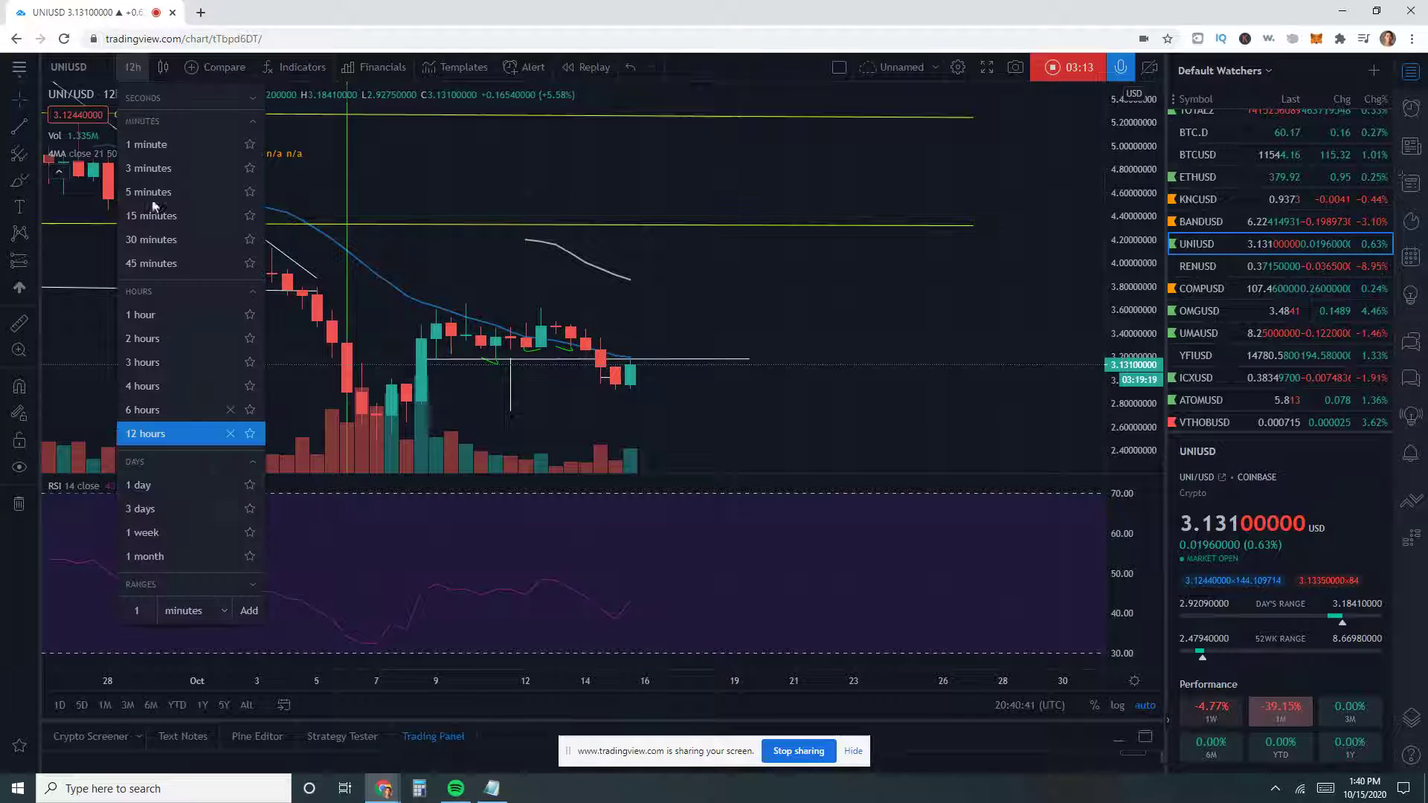
left_click(186, 420)
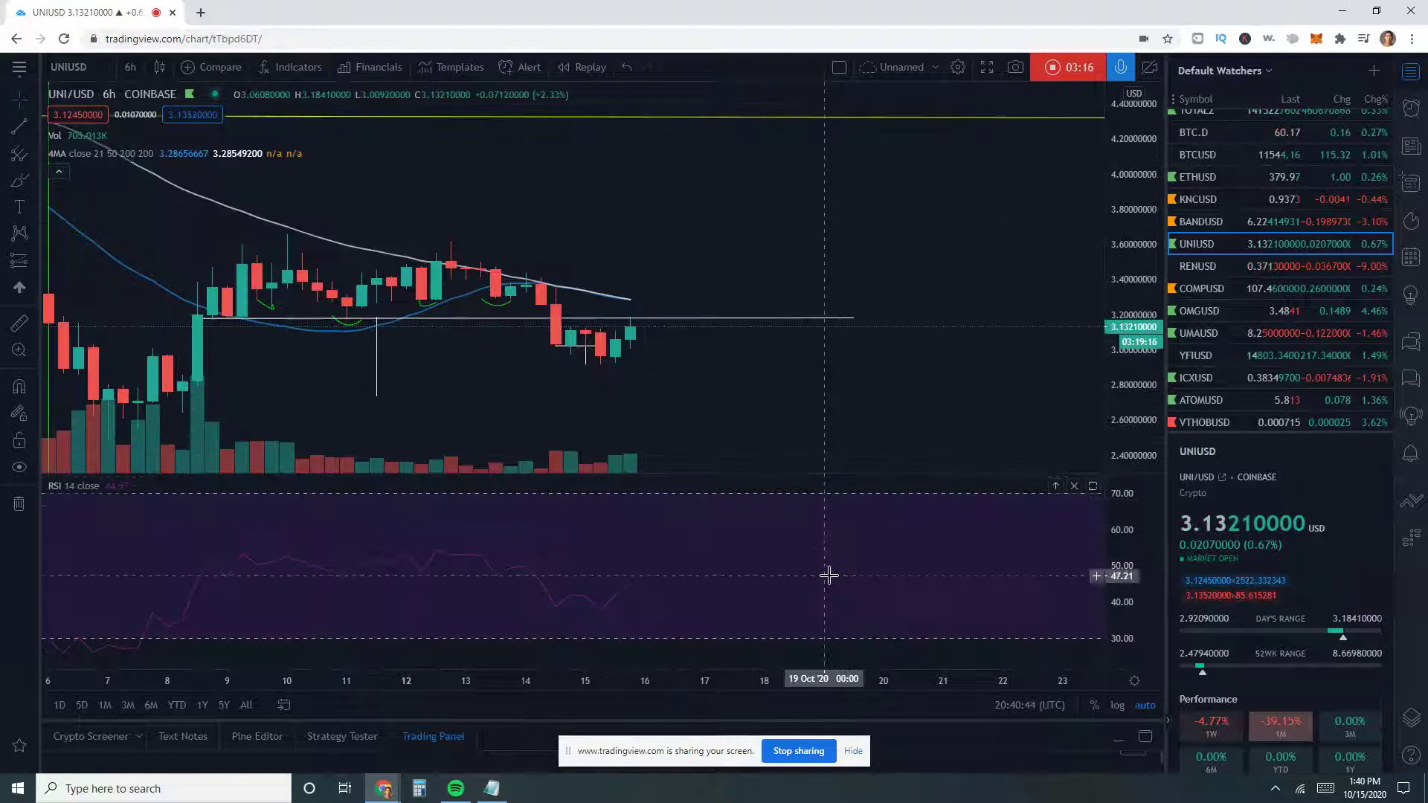
scroll(708, 399, "down", 2)
mouse_move(708, 400)
left_mouse_down()
mouse_move(876, 383)
mouse_move(730, 414)
left_mouse_up()
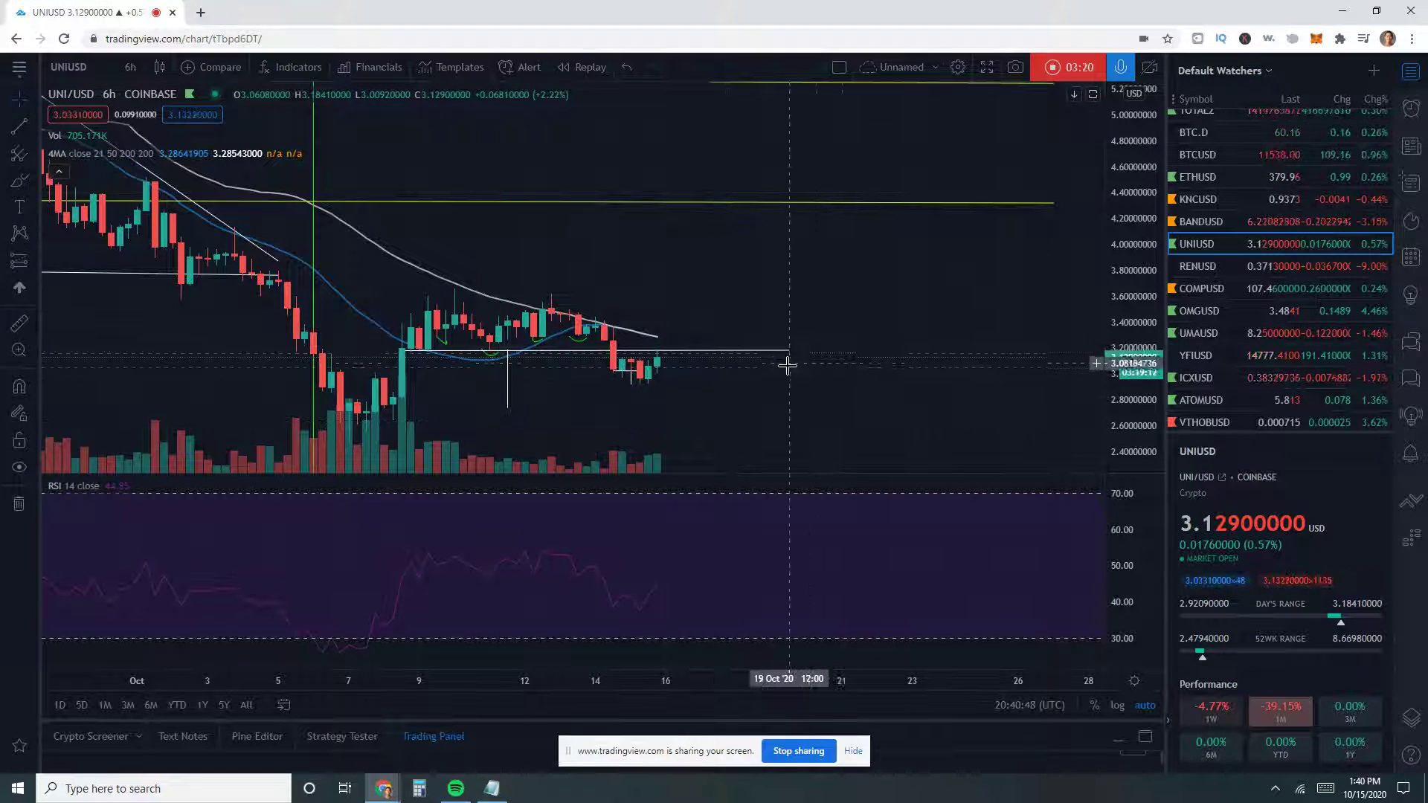
Reframe the 6-hour chart to span late September through October
left_click_drag(349, 266, 453, 307)
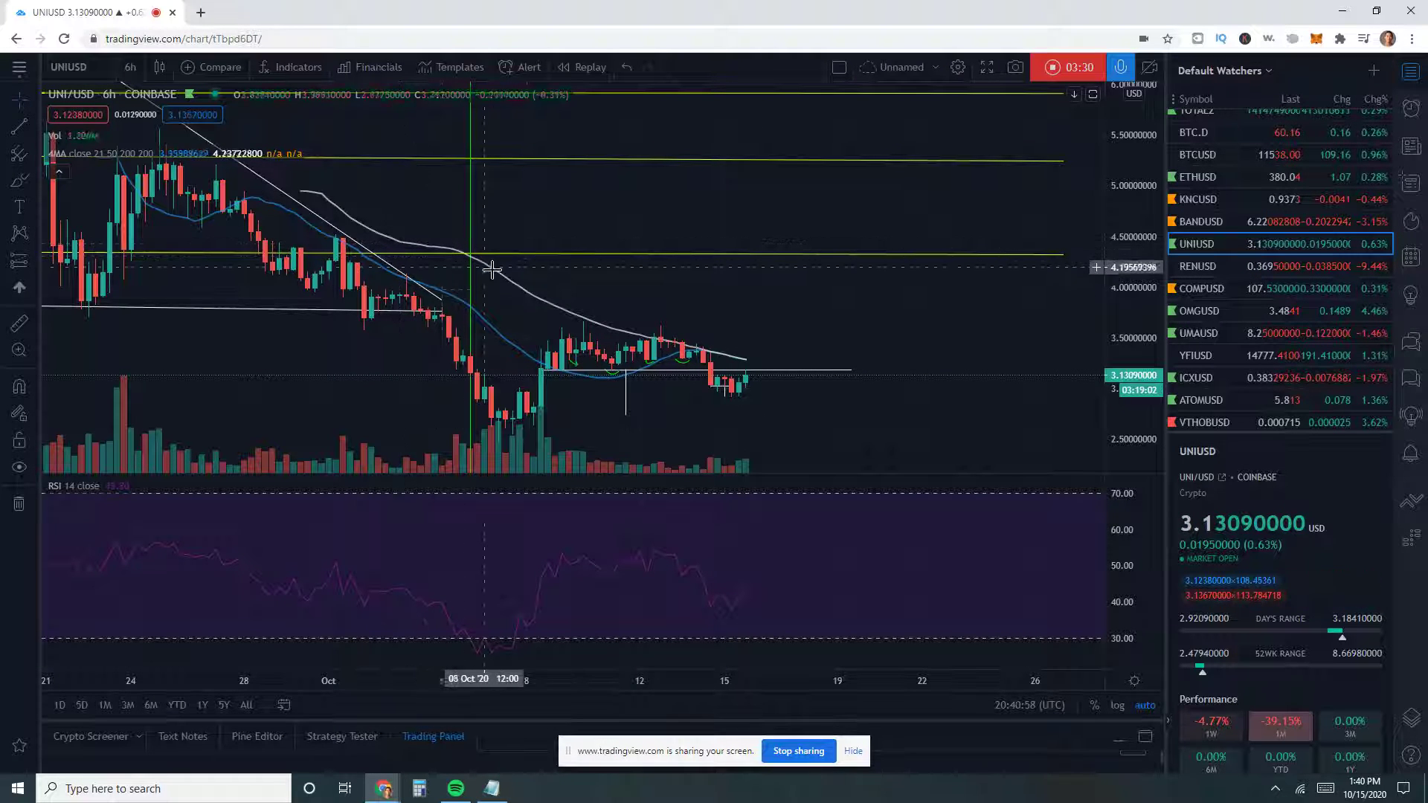
scroll(813, 395, "up", 3)
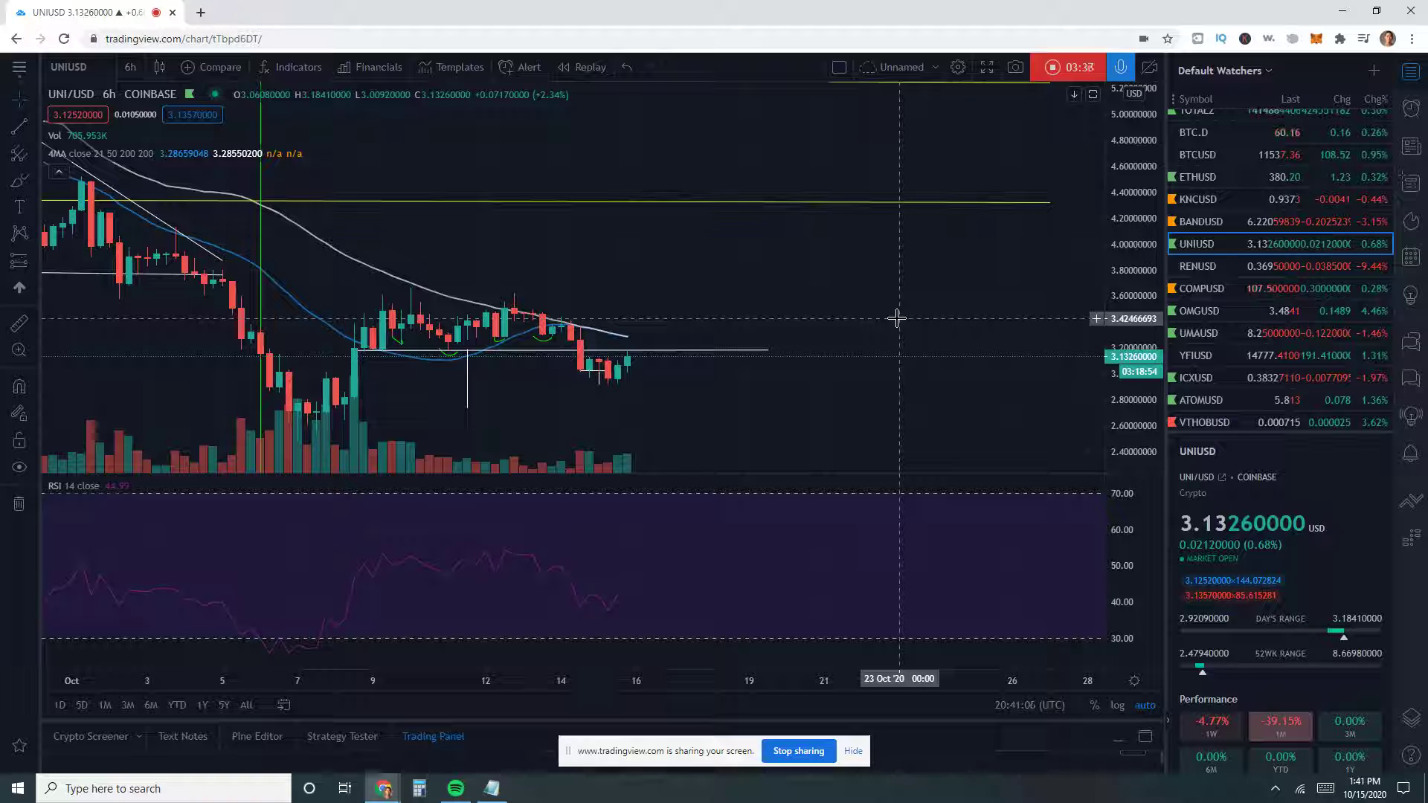
left_click(130, 67)
Switch UNI/USD to daily candles and zoom in on recent price
left_click(128, 482)
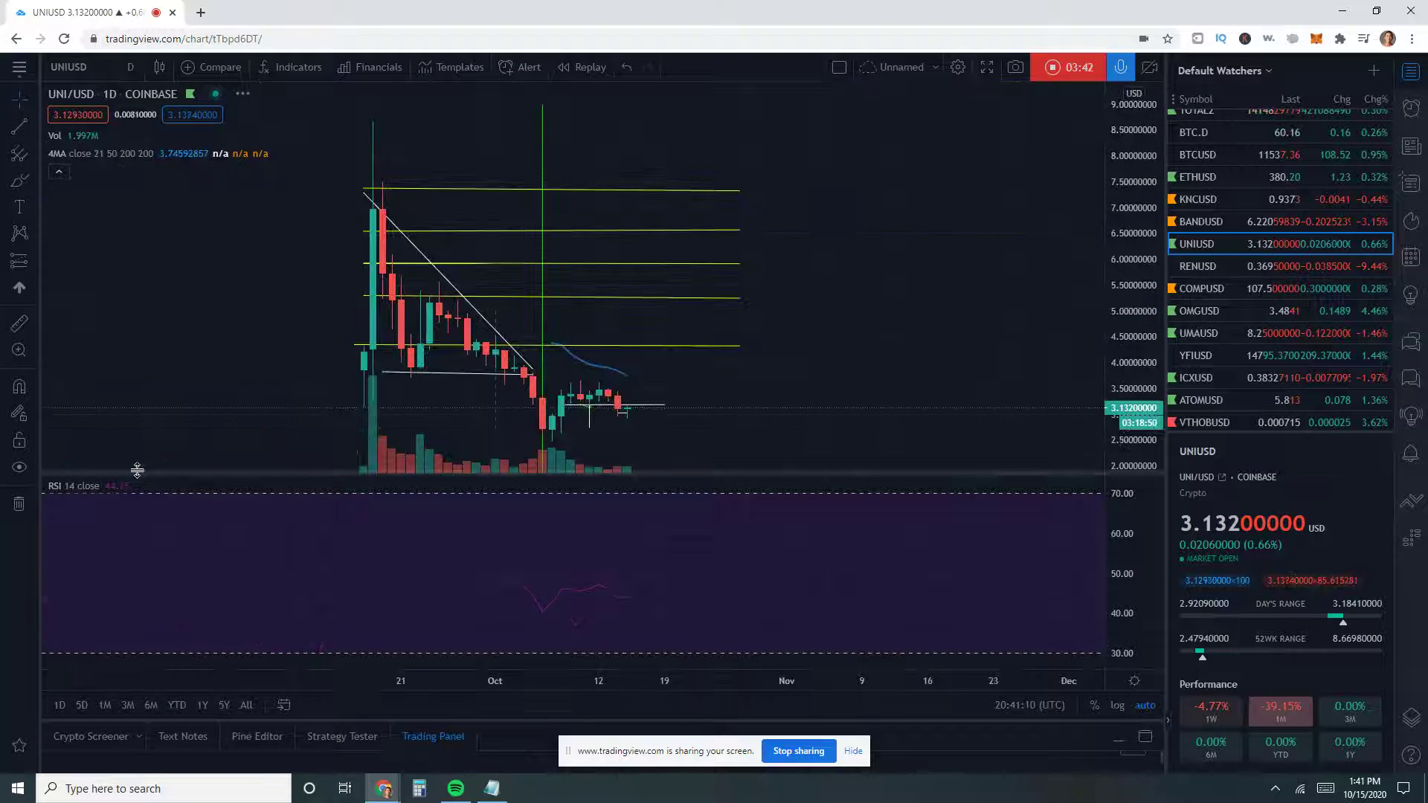
scroll(673, 431, "up", 3)
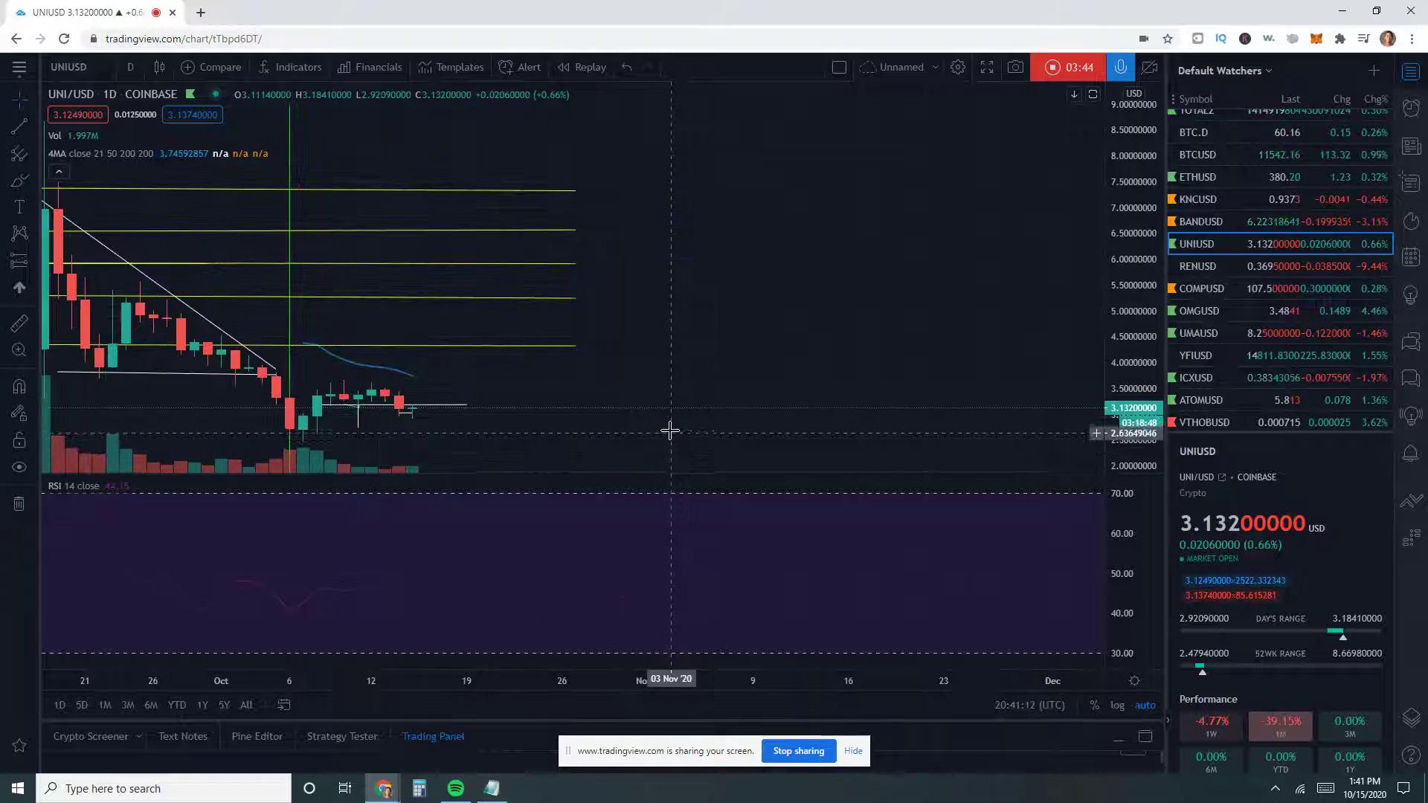
scroll(670, 430, "up", 4)
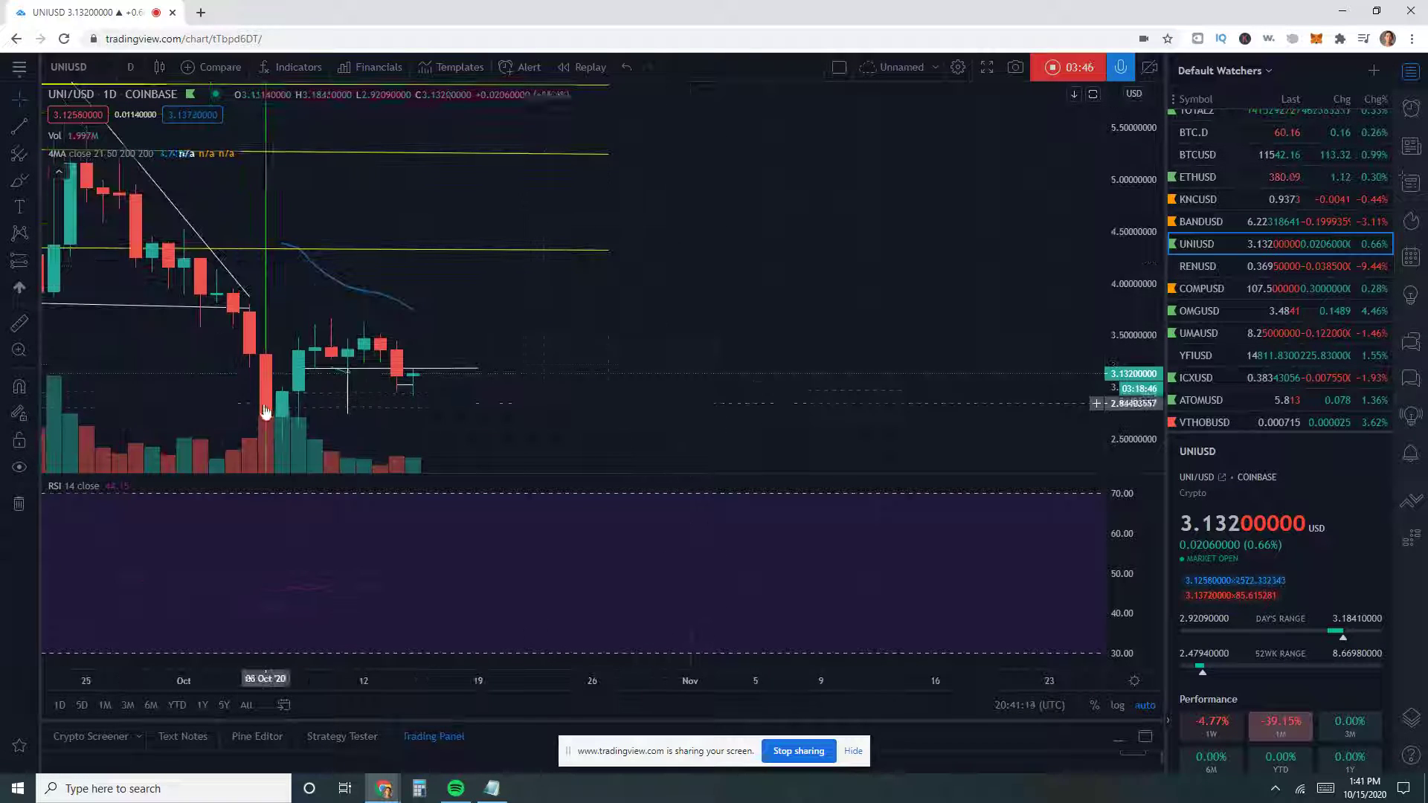
Return UNI/USD to 12-hour candles, then load BTC.D from the watchlist
left_click(130, 67)
left_click(163, 441)
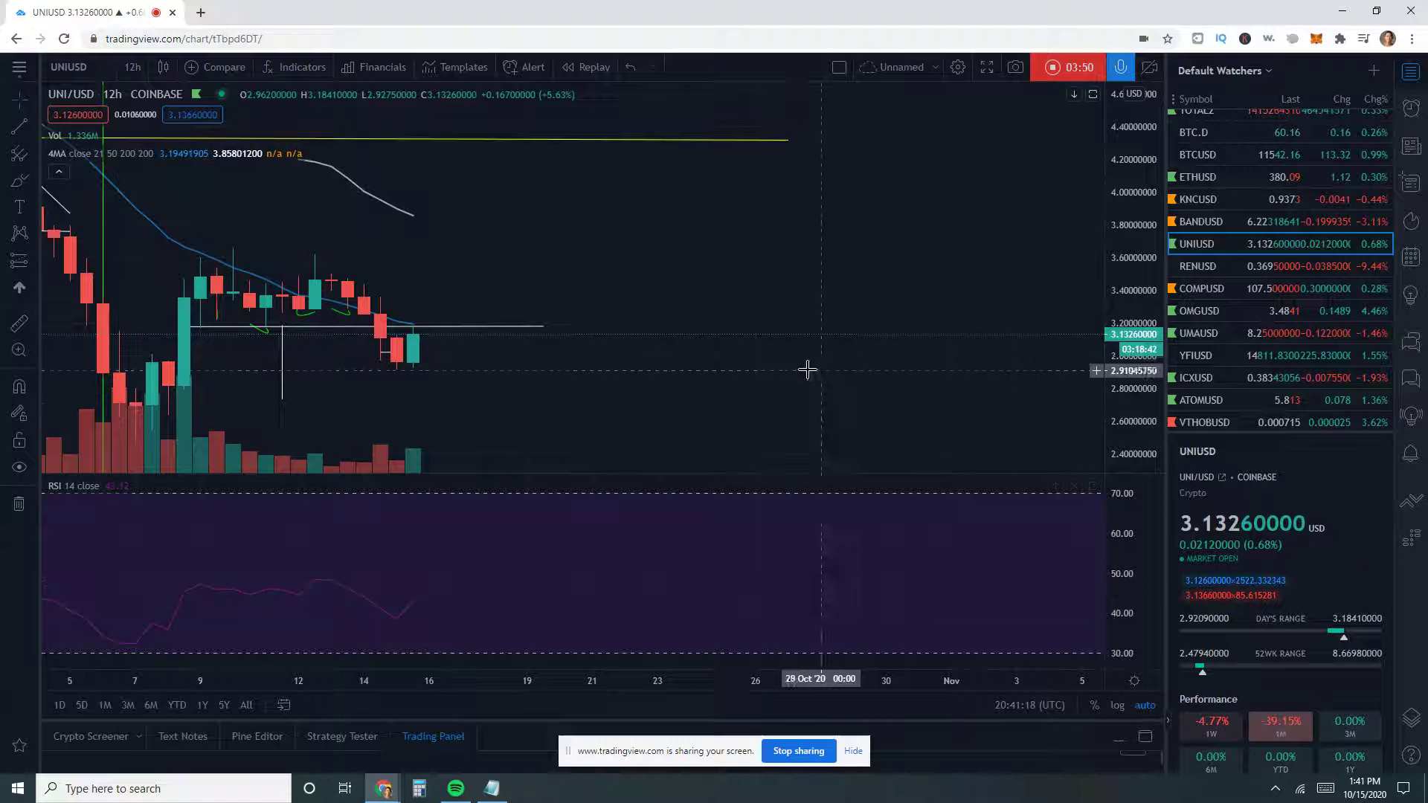
left_click_drag(749, 359, 775, 359)
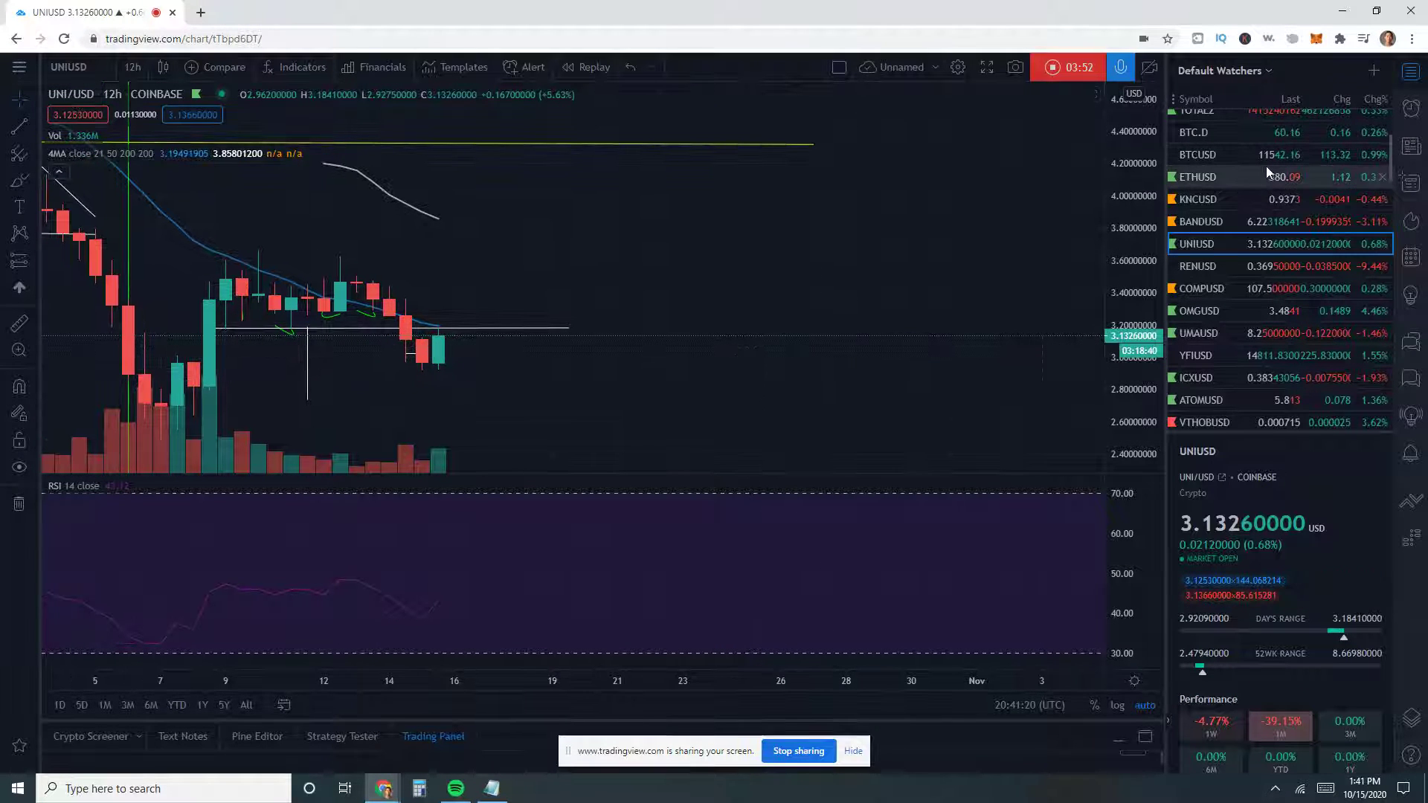
left_click(1270, 132)
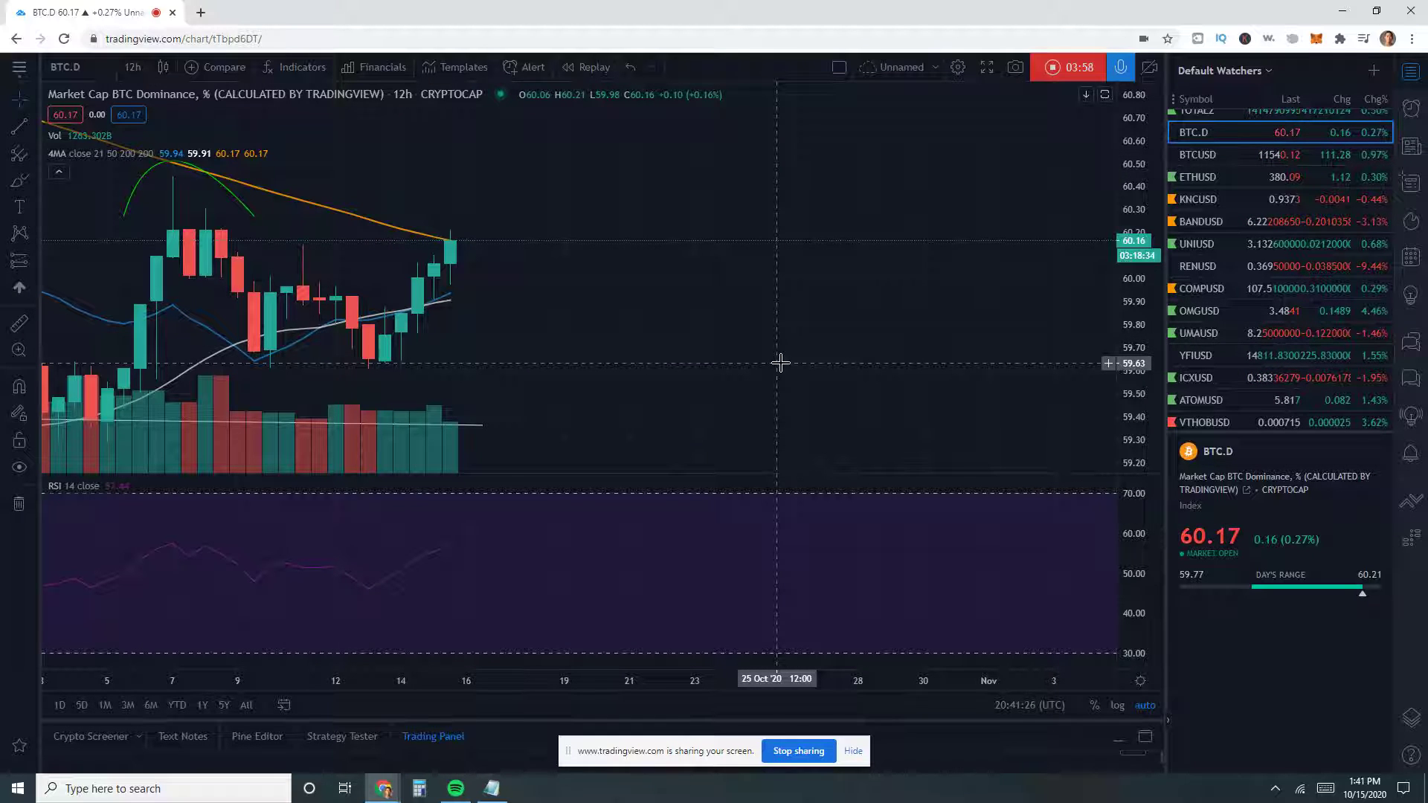
Zoom out and pan the BTC.D 12-hour chart to frame its descending orange trendline
scroll(826, 296, "down", 1)
scroll(821, 295, "down", 4)
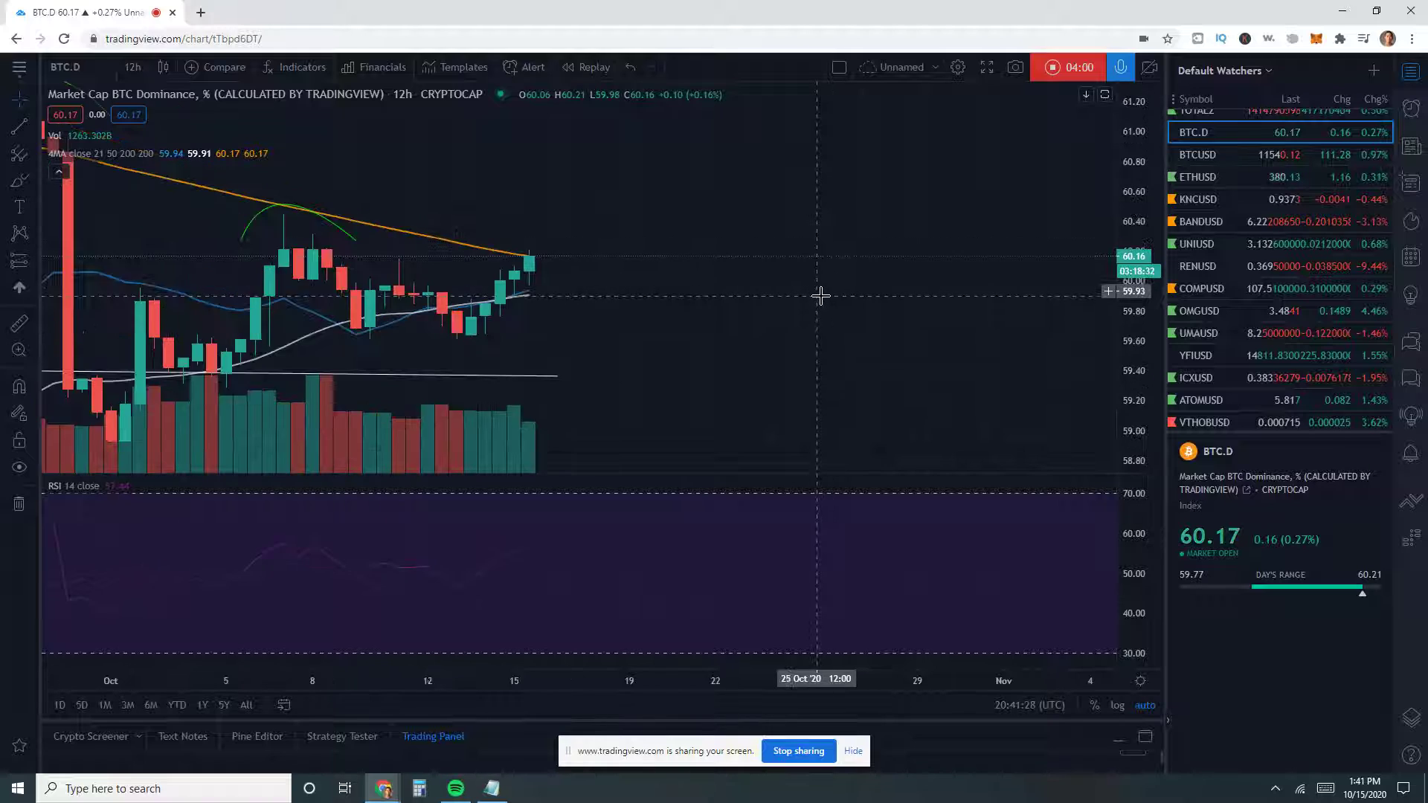
scroll(892, 270, "up", 3)
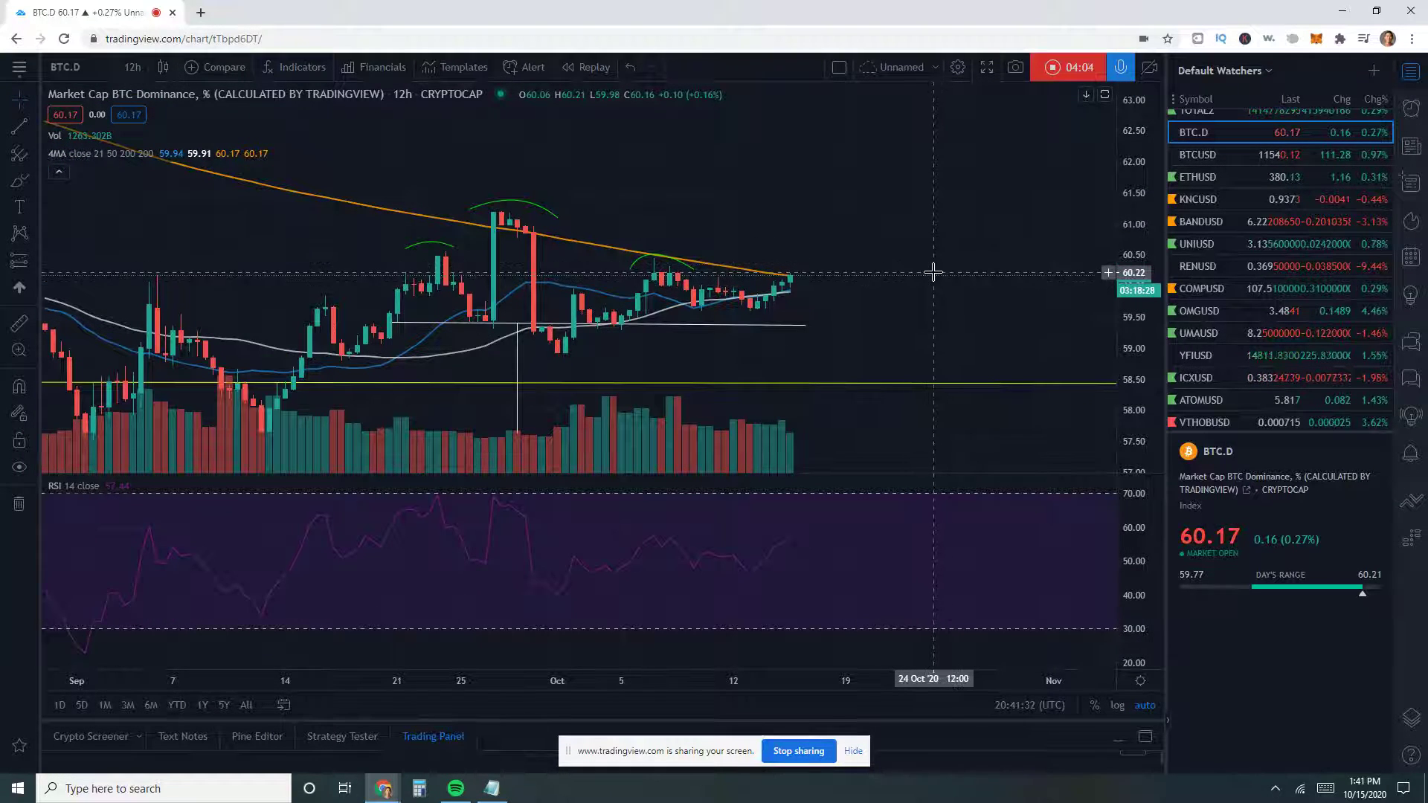
left_click_drag(927, 280, 866, 287)
scroll(869, 291, "down", 1)
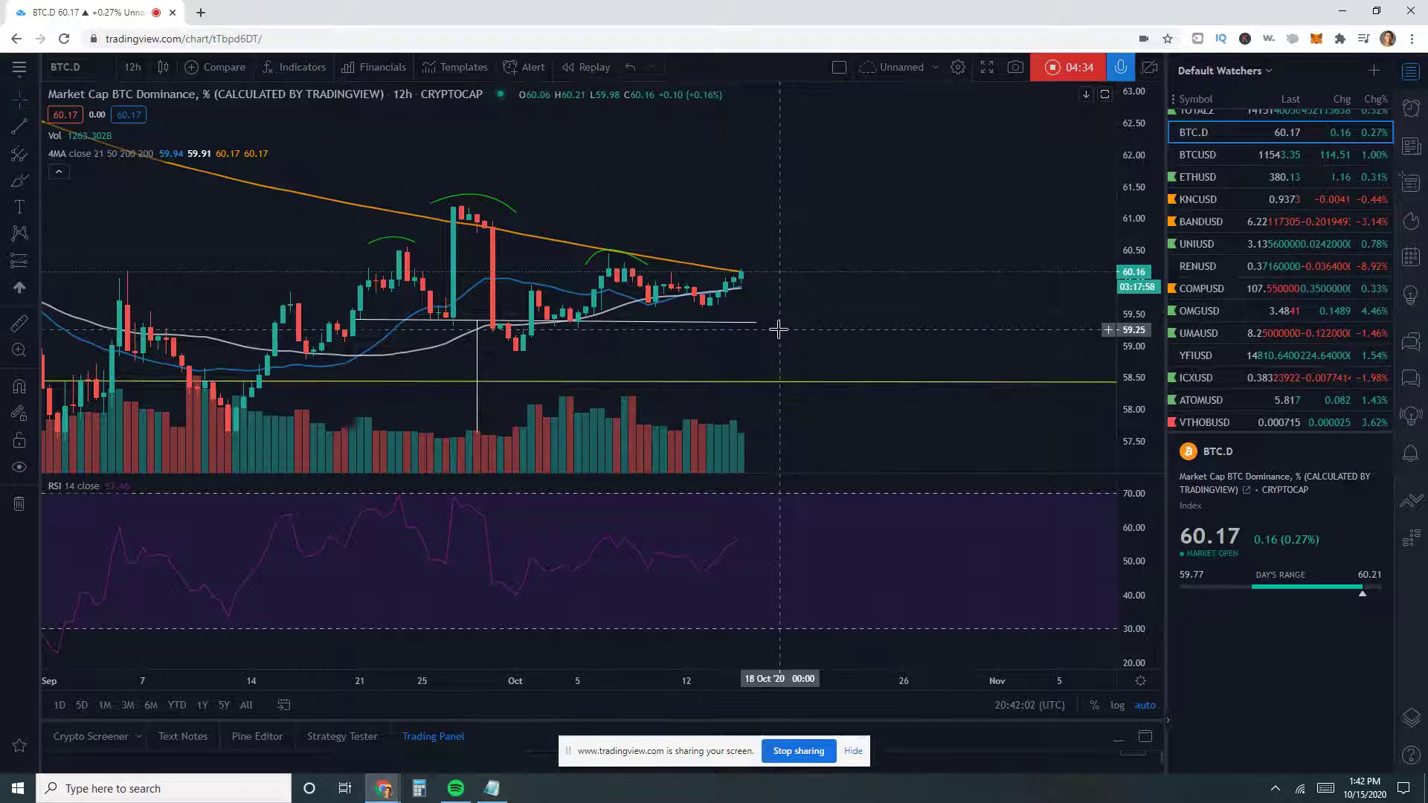
scroll(892, 275, "down", 2)
scroll(904, 264, "up", 2)
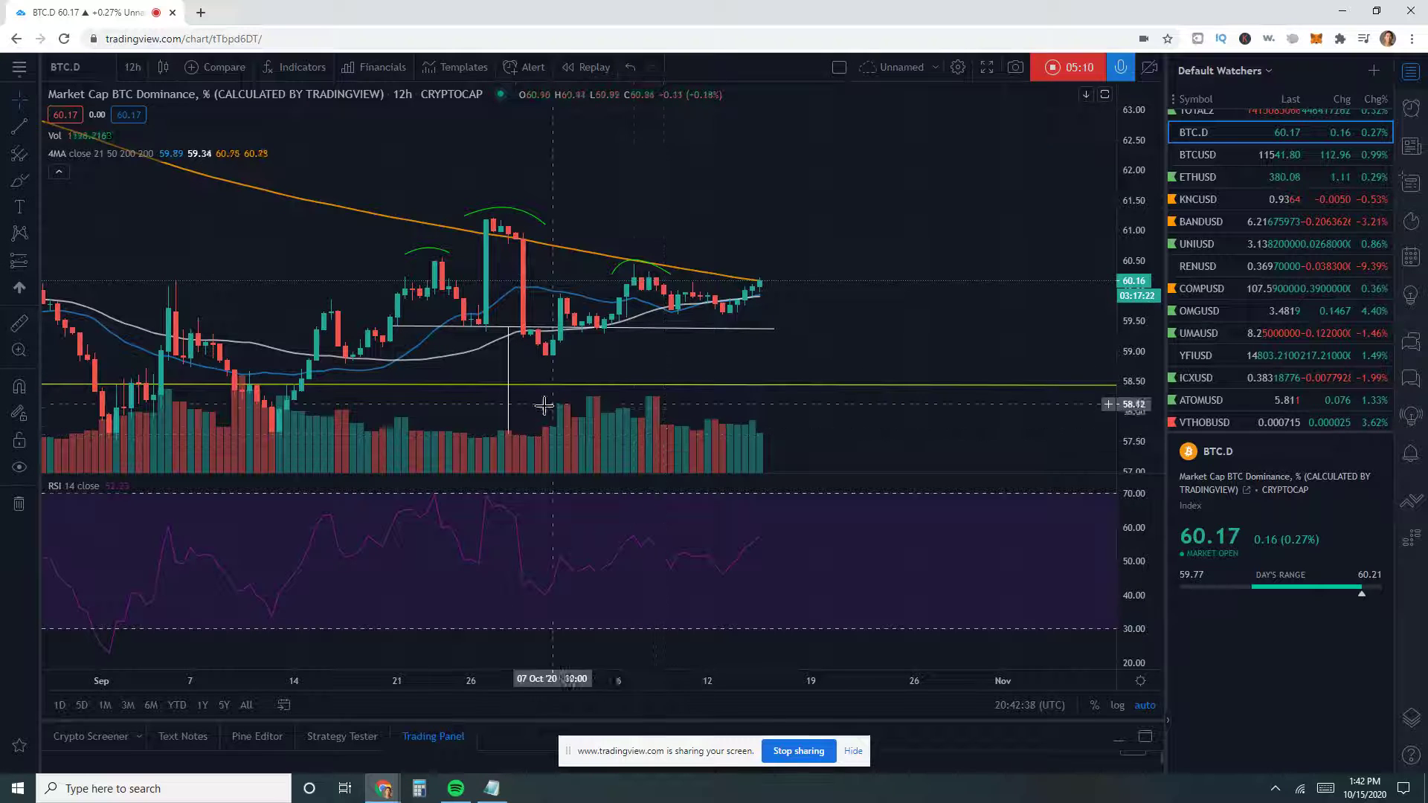
Place the white vertical line at the 1 Oct candle, lower it beneath that low, then pan to earlier candles
left_click_drag(552, 325, 552, 218)
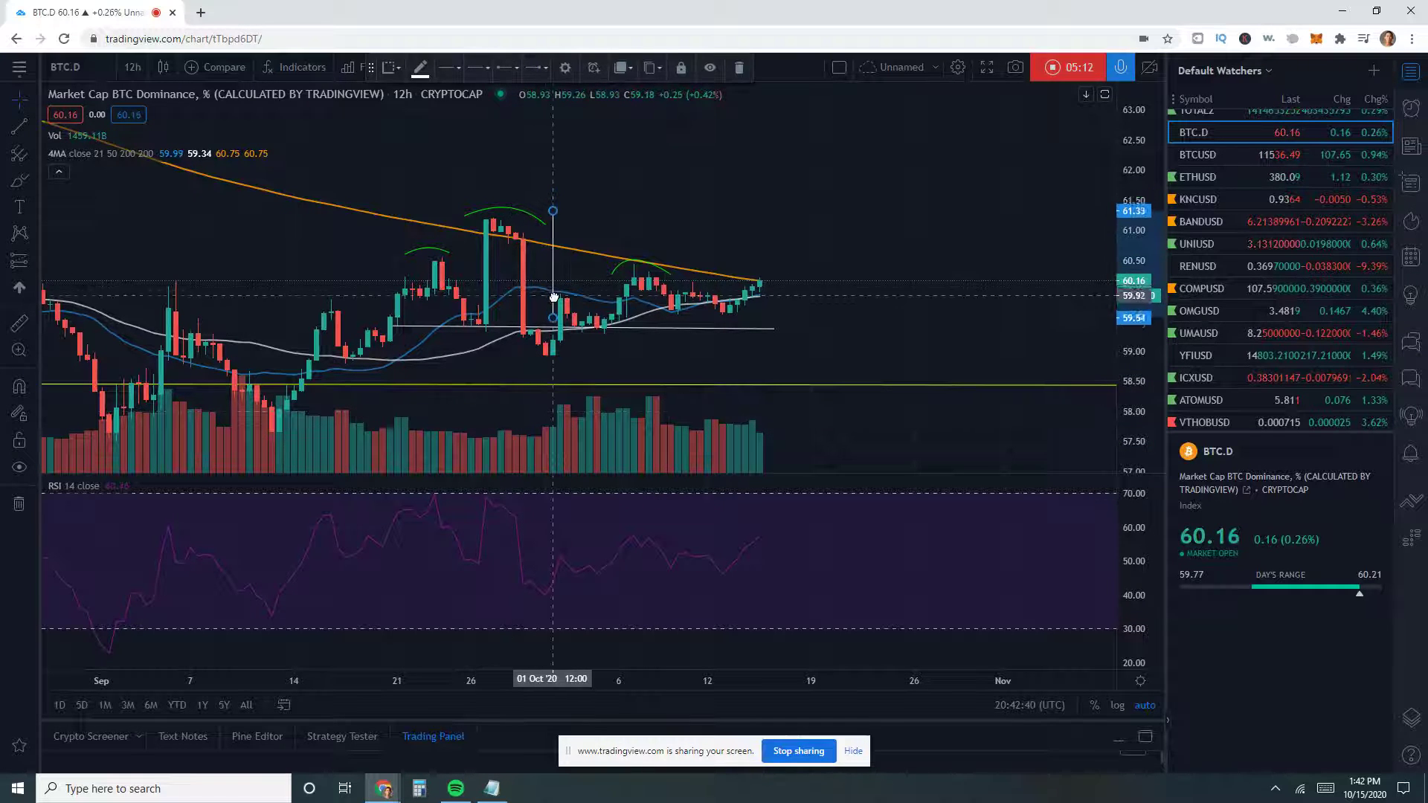
left_click(557, 289)
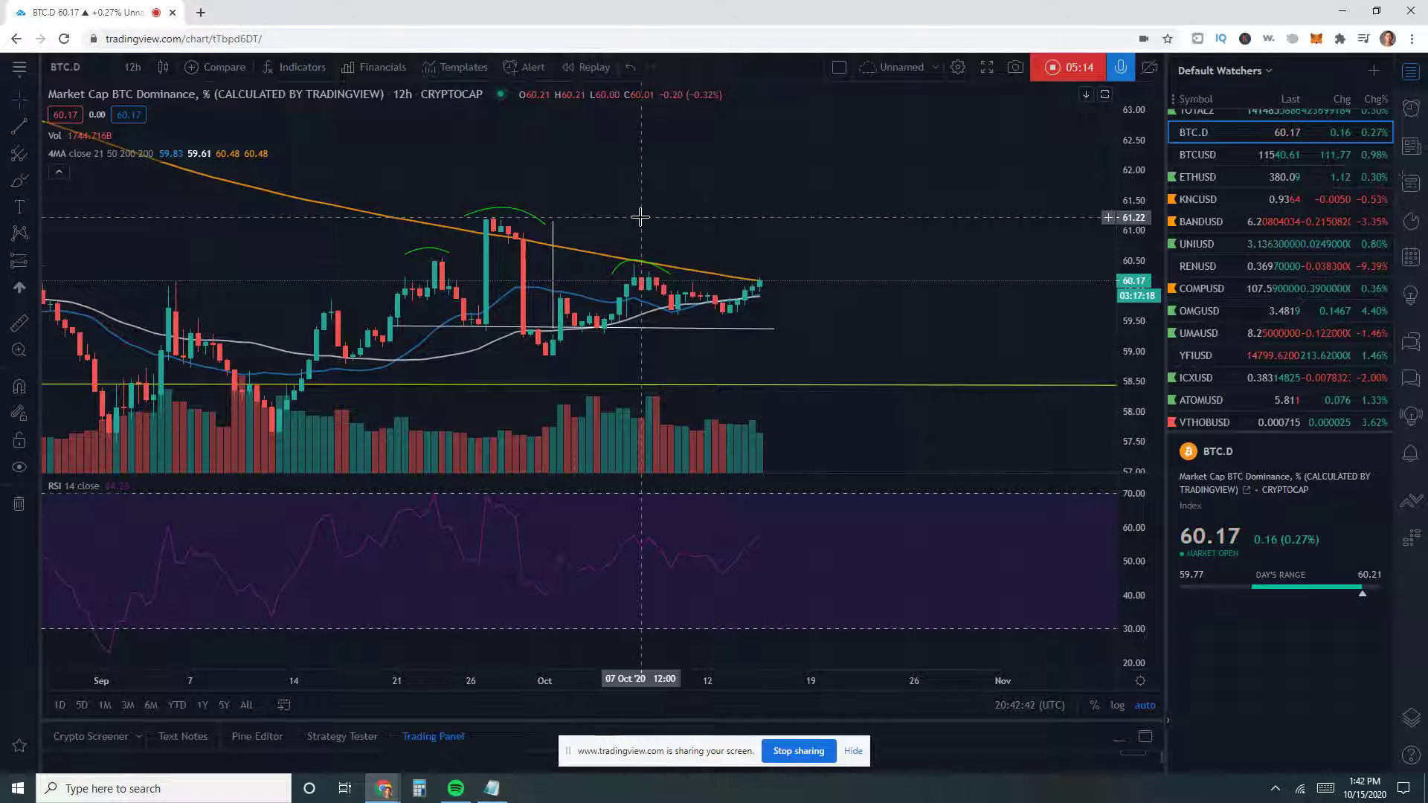
left_click_drag(558, 279, 558, 392)
left_click(823, 447)
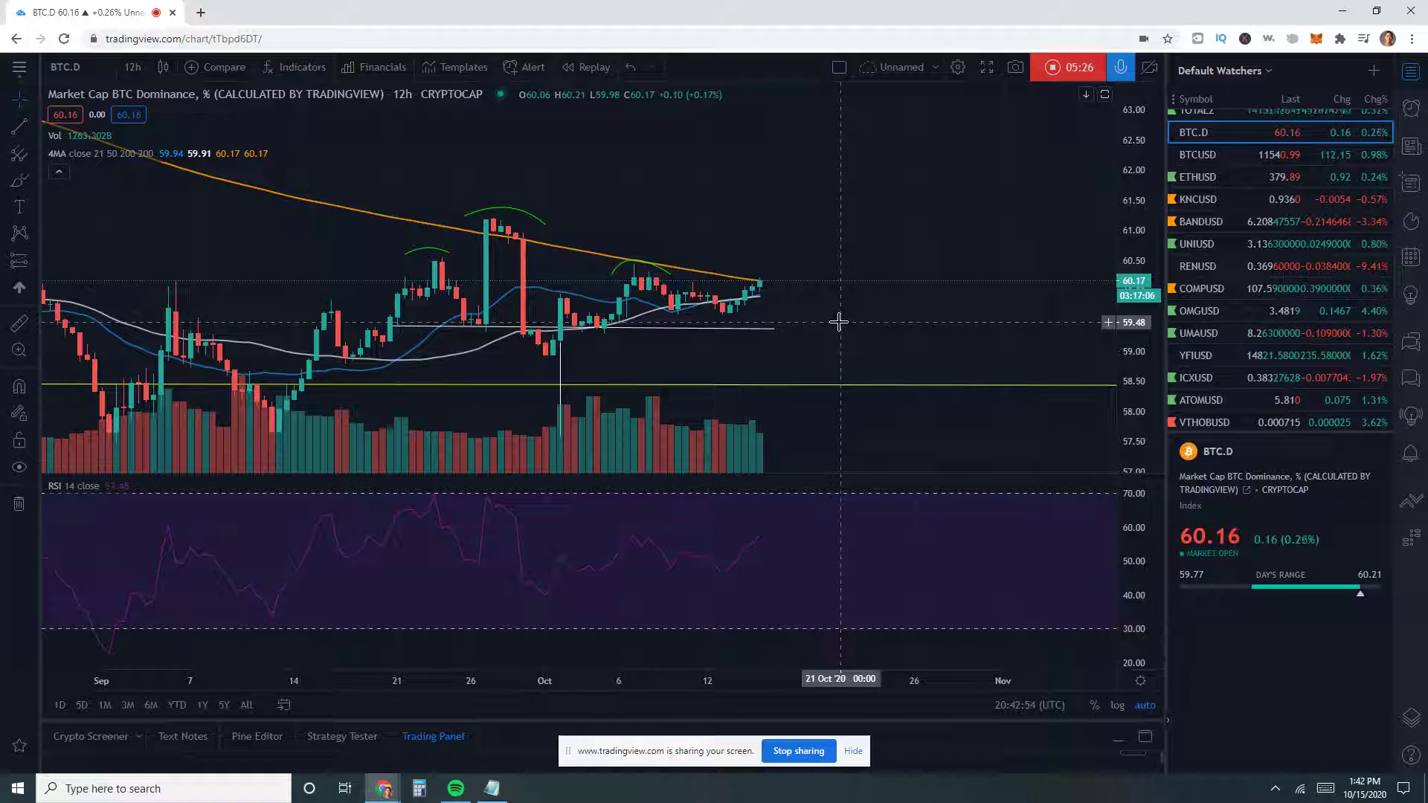
left_click_drag(835, 326, 795, 336)
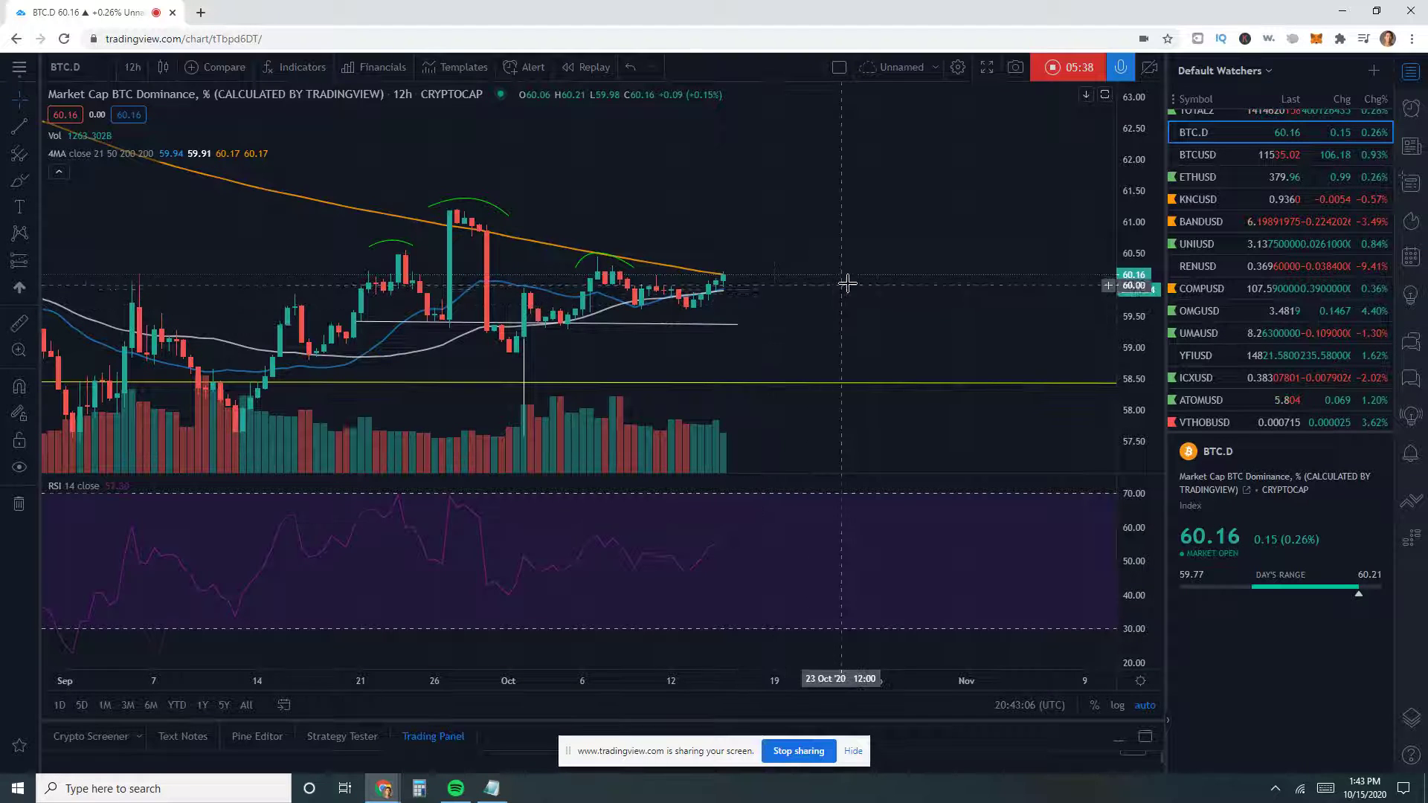
left_click_drag(845, 283, 935, 287)
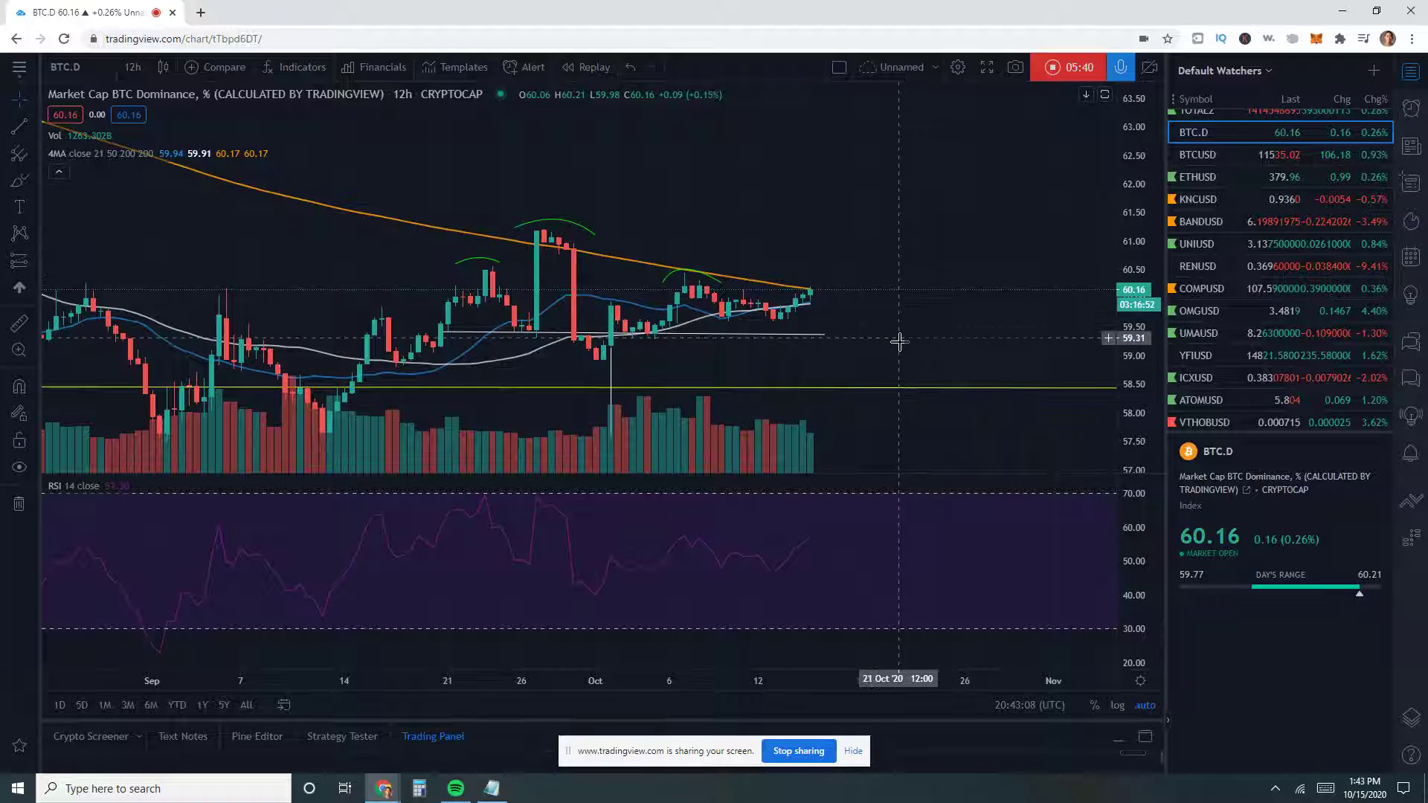